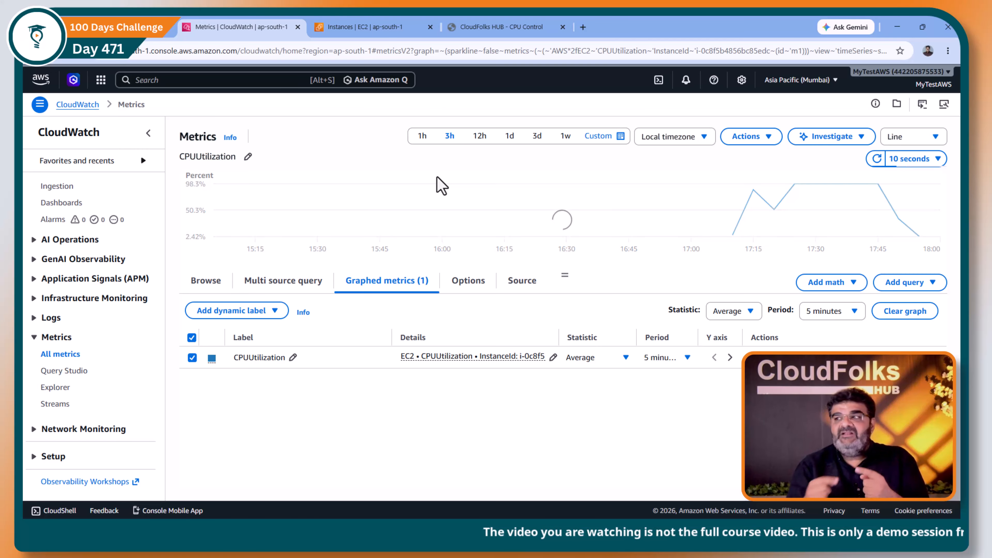
- Switch the CPUUtilization graph to a 1-hour time range, keeping the local timezone
mouse_move(820, 213)
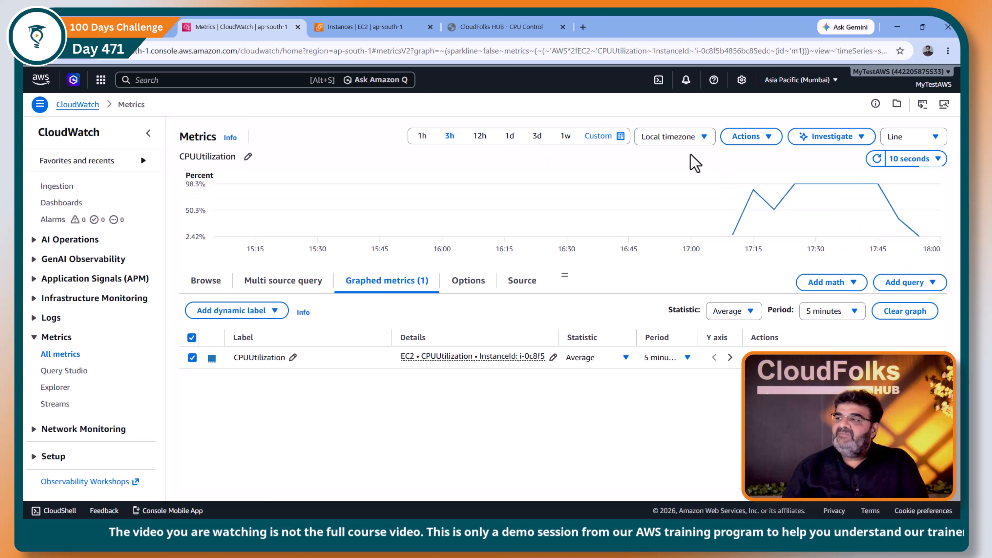
left_click(685, 144)
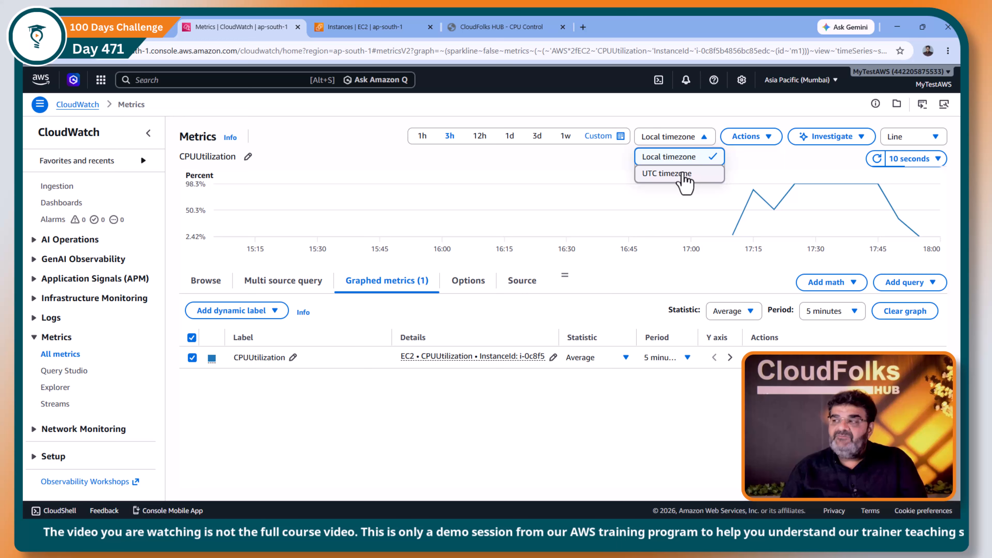
left_click(682, 115)
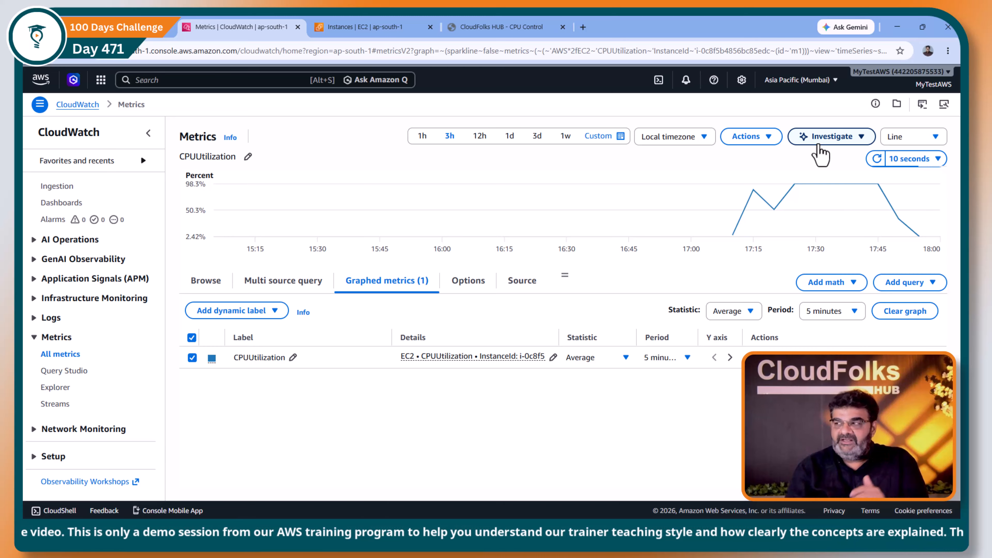
left_click(423, 141)
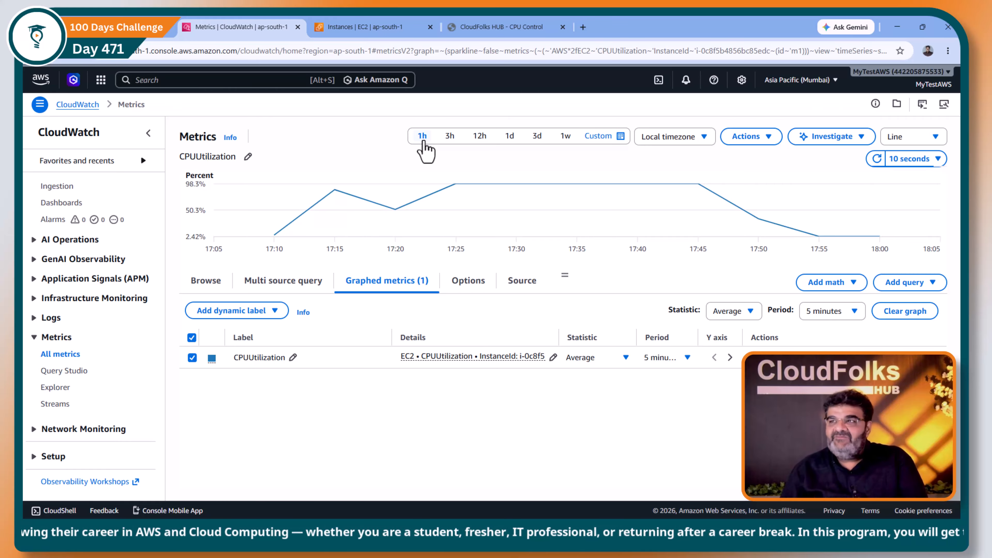
- Start launching a new EC2 instance and name it New-Server
left_click(392, 26)
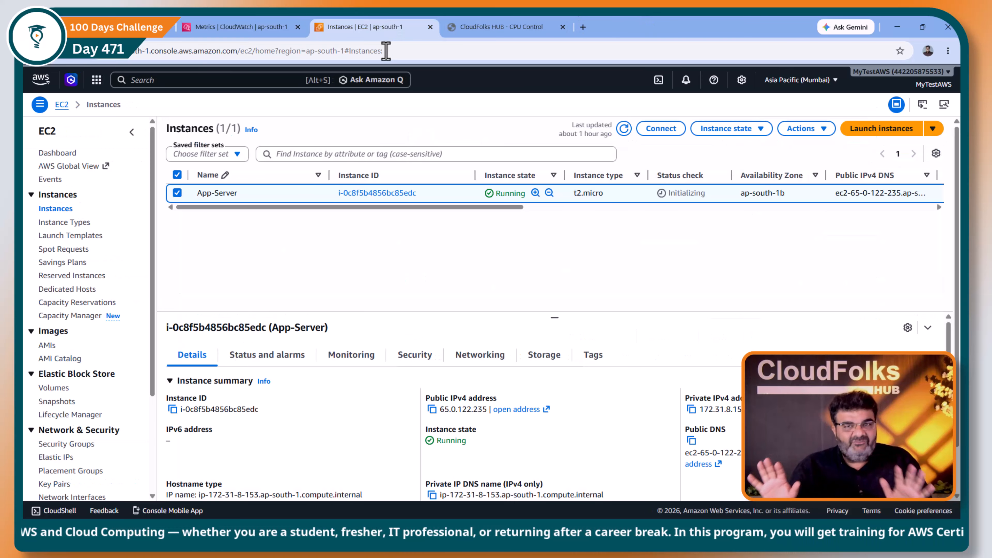
left_click(881, 129)
left_click(173, 225)
type("New-Server")
- Select the testkey key pair for the new instance
scroll(173, 245, "down", 4)
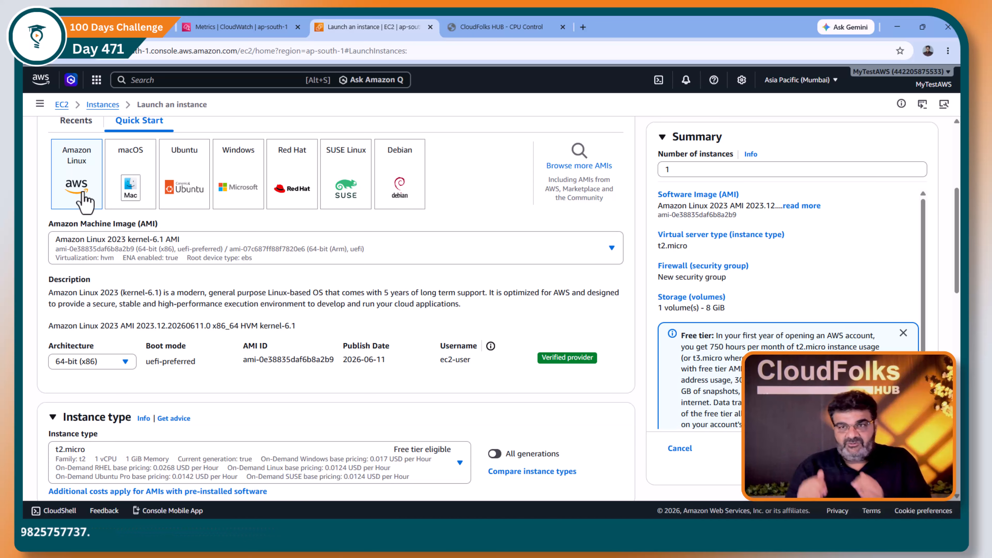
scroll(130, 230, "down", 1)
scroll(83, 270, "down", 4)
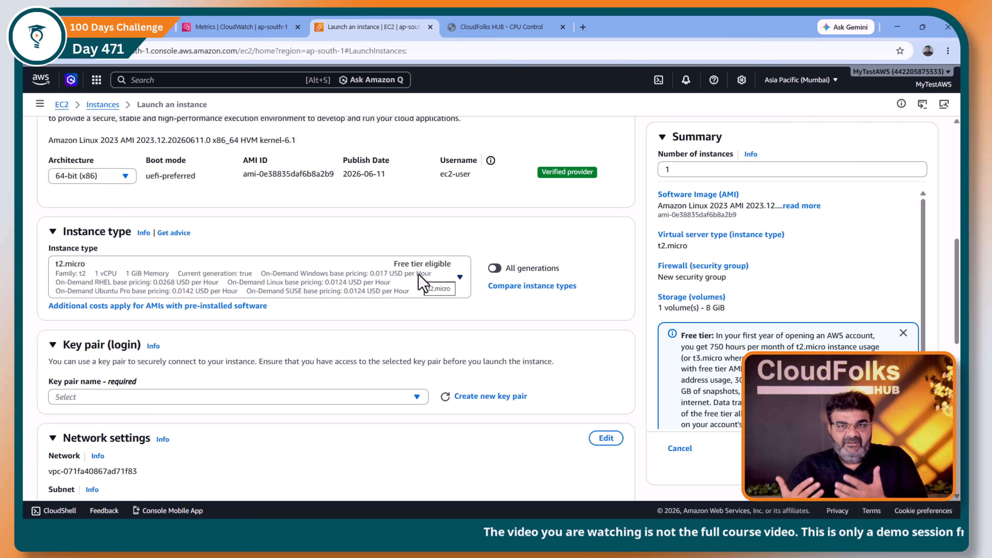
left_click(237, 401)
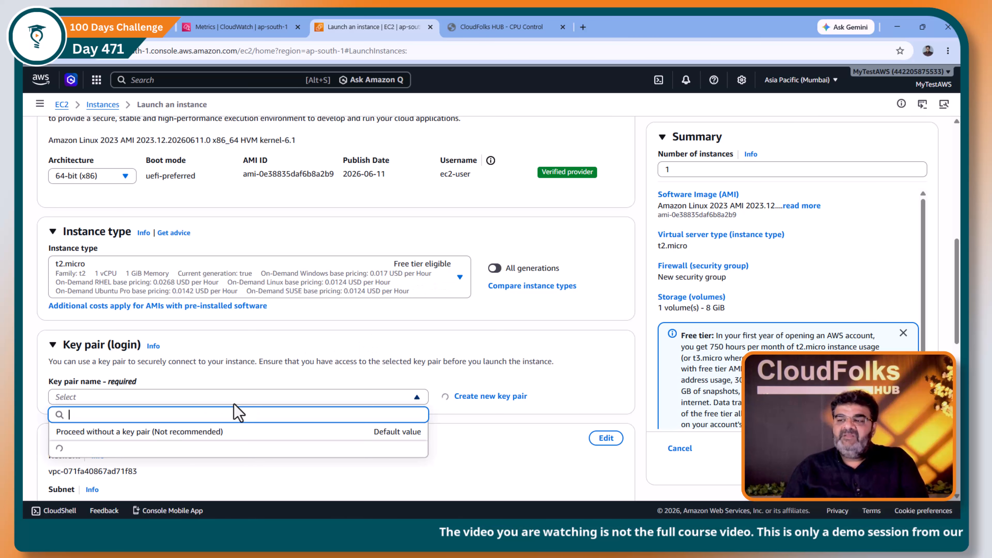
left_click(156, 451)
- Allow HTTP traffic from the internet in the instance's network settings
scroll(231, 262, "down", 4)
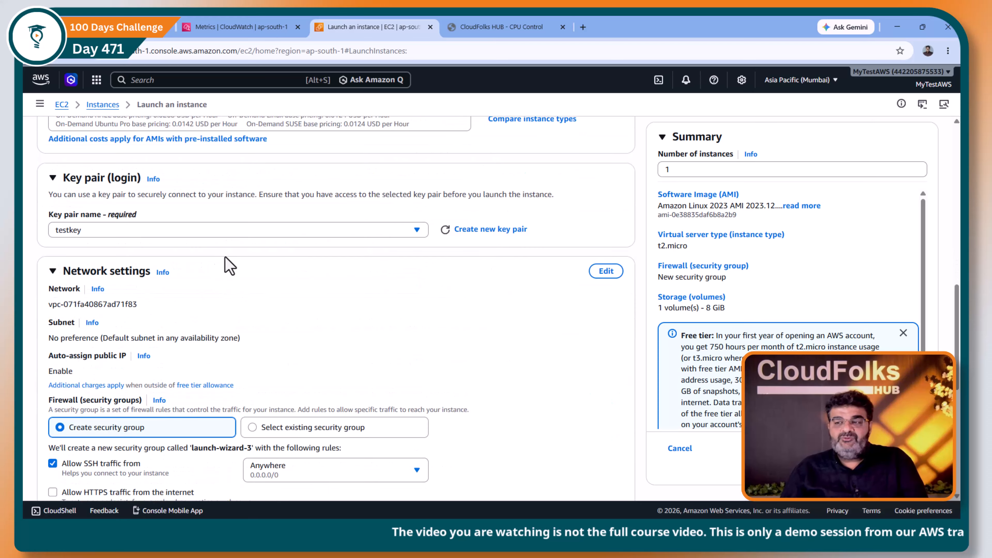
scroll(122, 307, "down", 4)
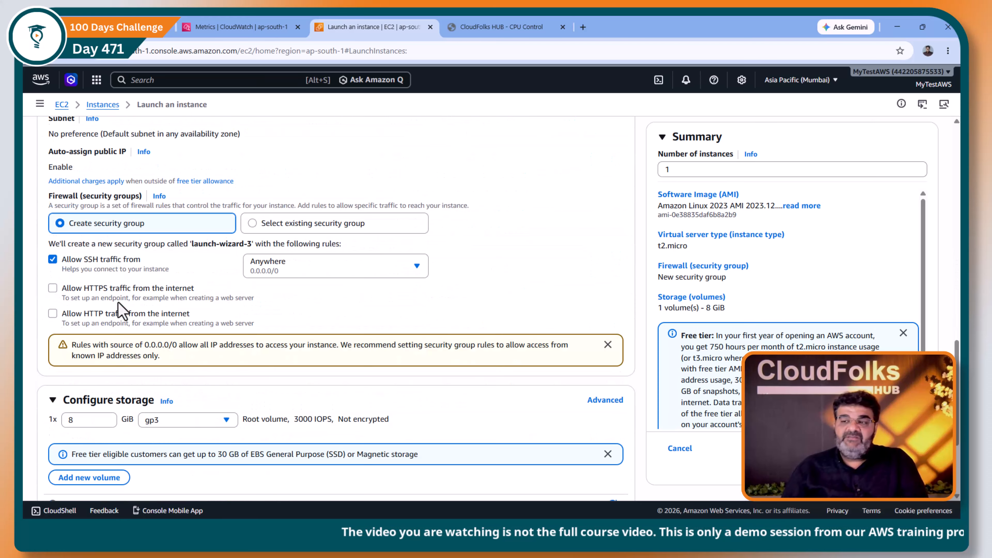
left_click(51, 313)
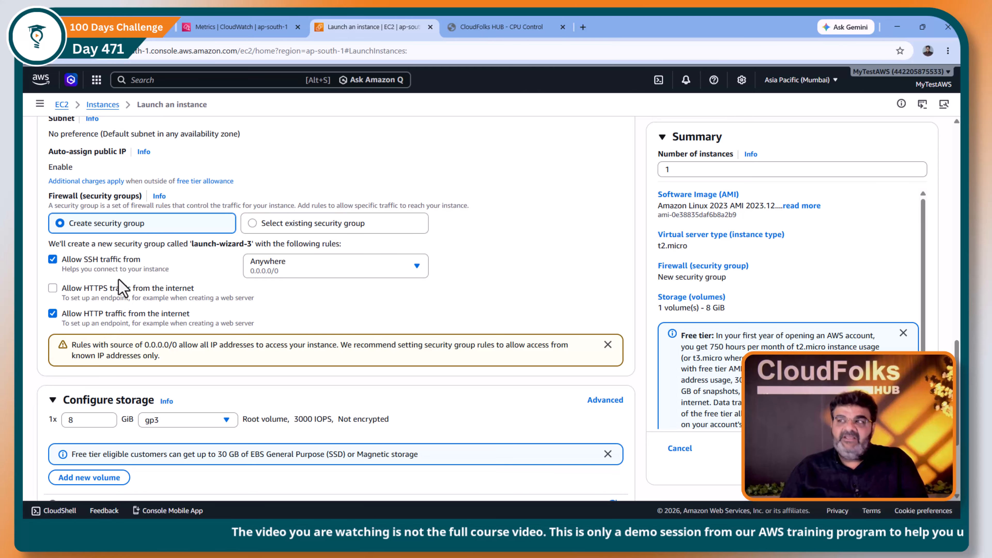
left_click(500, 27)
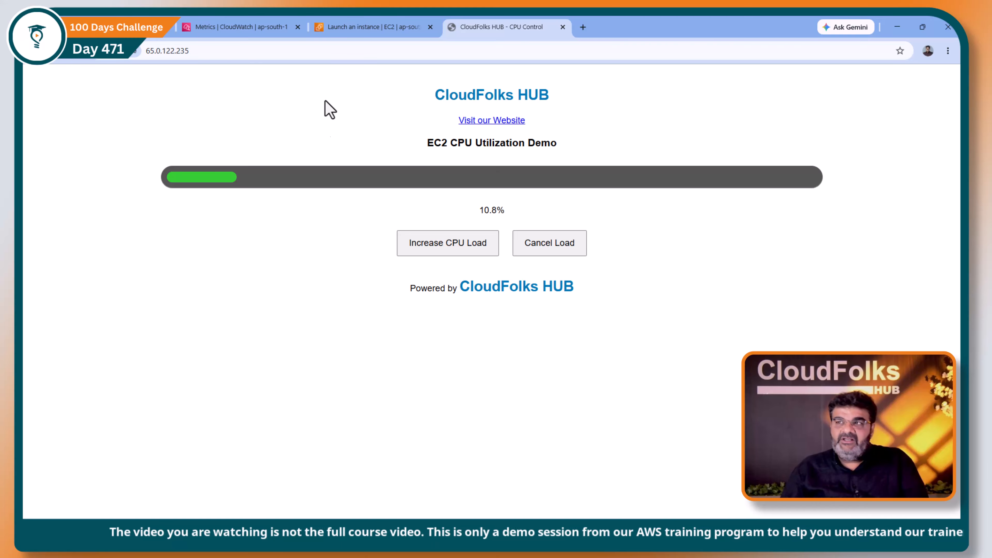
left_click(257, 30)
left_click(376, 29)
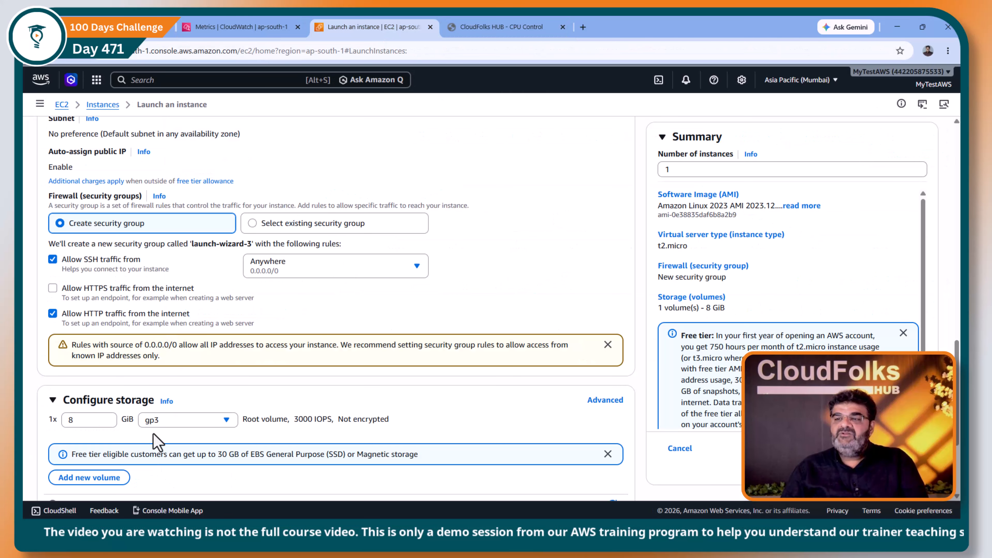
- Expand Advanced details and place the cursor in the User data field
scroll(153, 435, "down", 4)
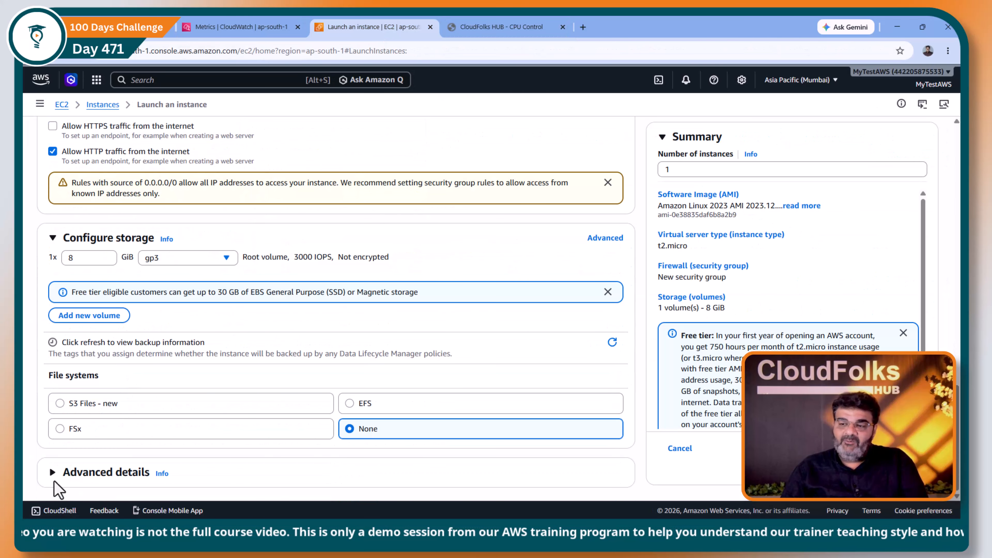
left_click(54, 479)
scroll(141, 431, "down", 10)
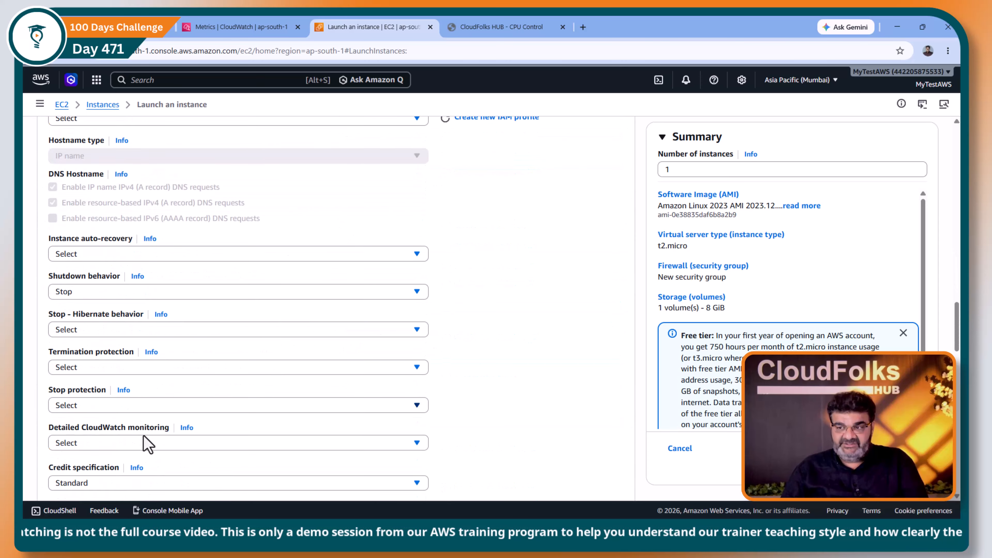
scroll(143, 445, "down", 12)
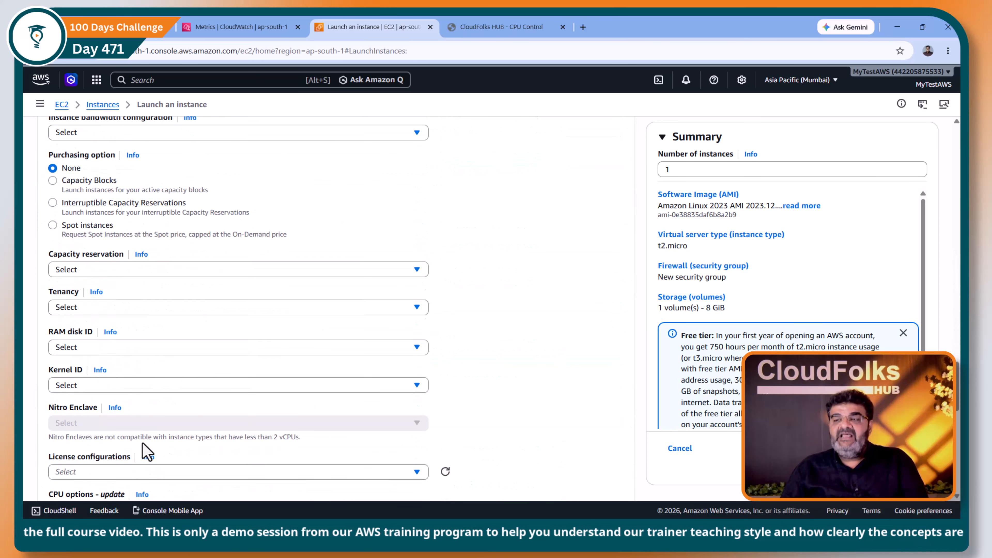
scroll(143, 444, "down", 14)
left_click(146, 413)
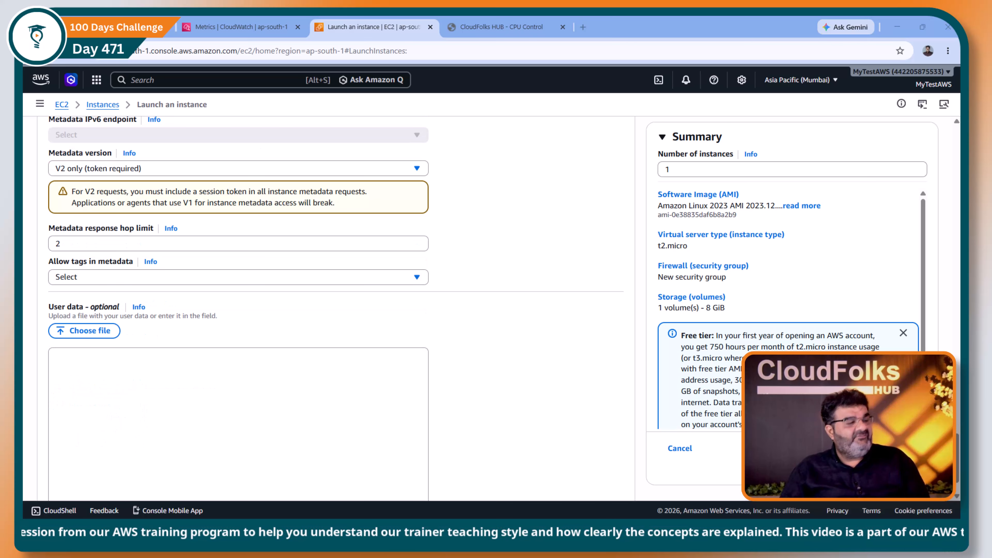
- Open the user-data script gist in a new tab and select its entire content
left_click(583, 27)
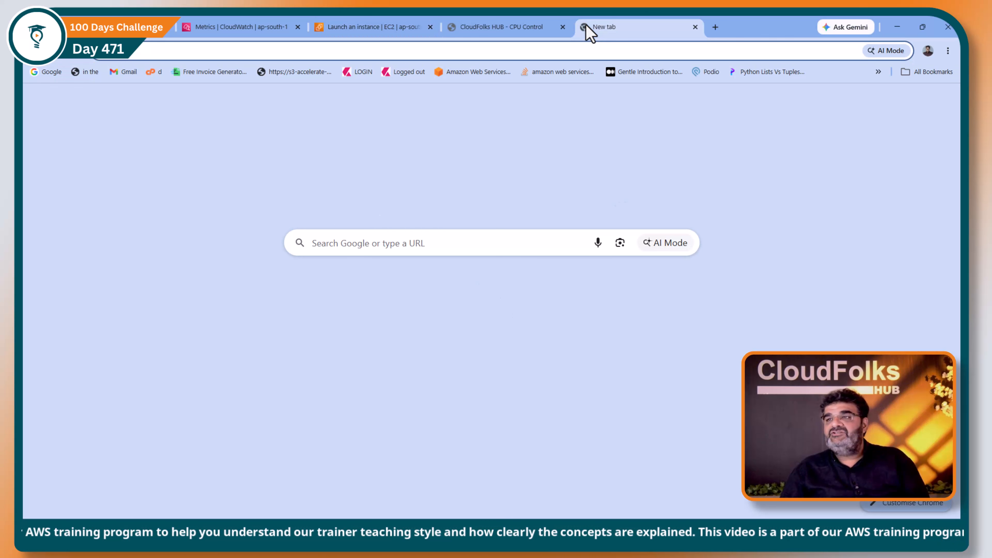
key("ctrl+v")
key("Return")
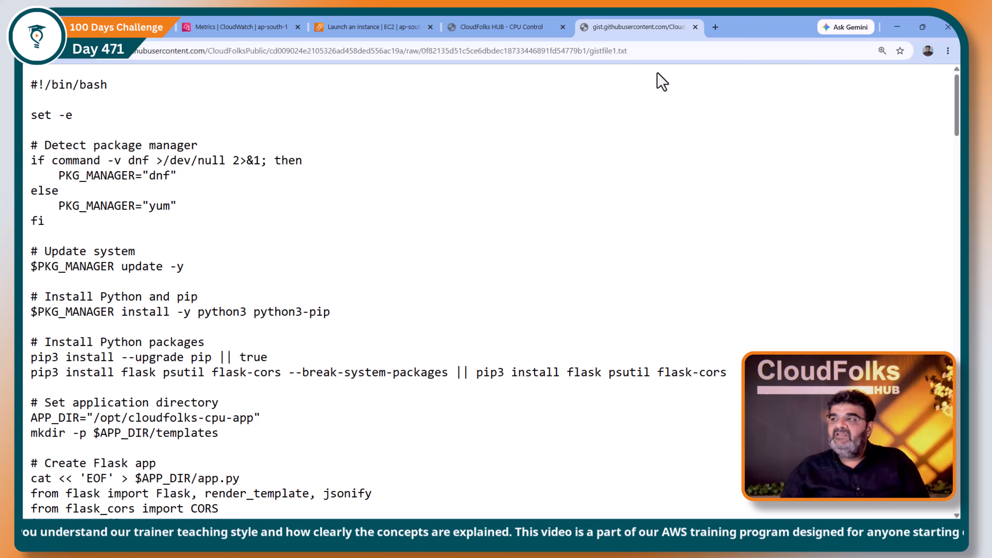
key("ctrl+a")
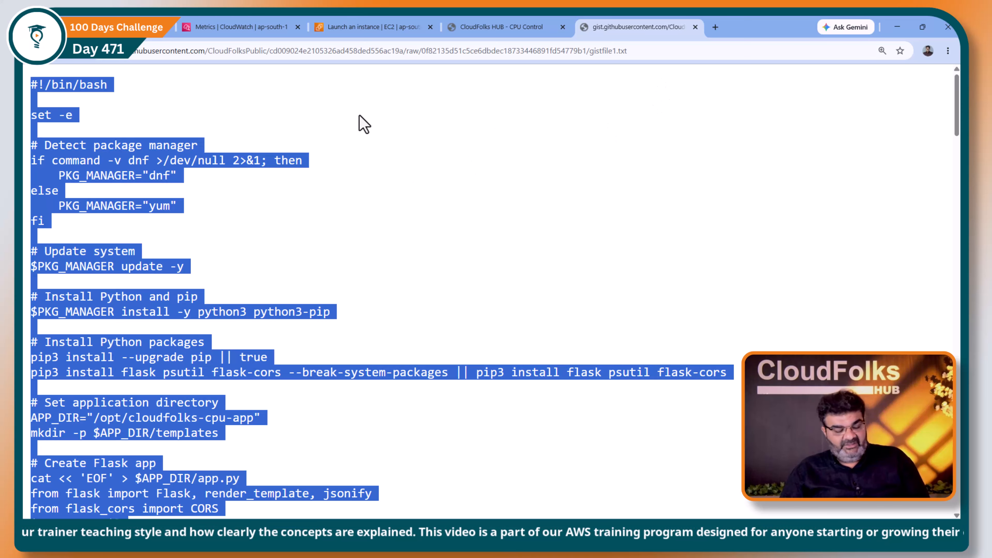
- Paste the copied script into the instance's User data field and launch the instance
left_click(270, 27)
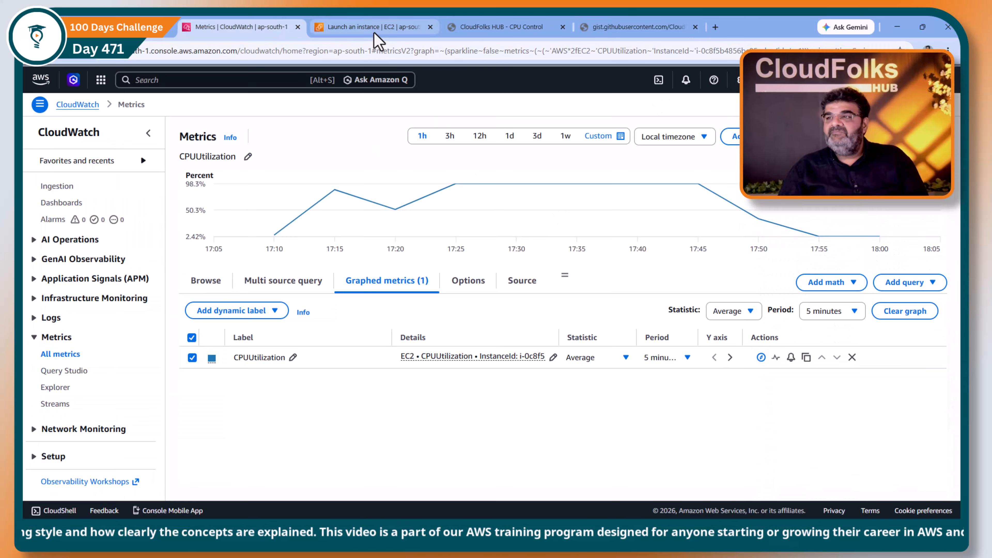
left_click(373, 32)
left_click(142, 379)
key("ctrl+v")
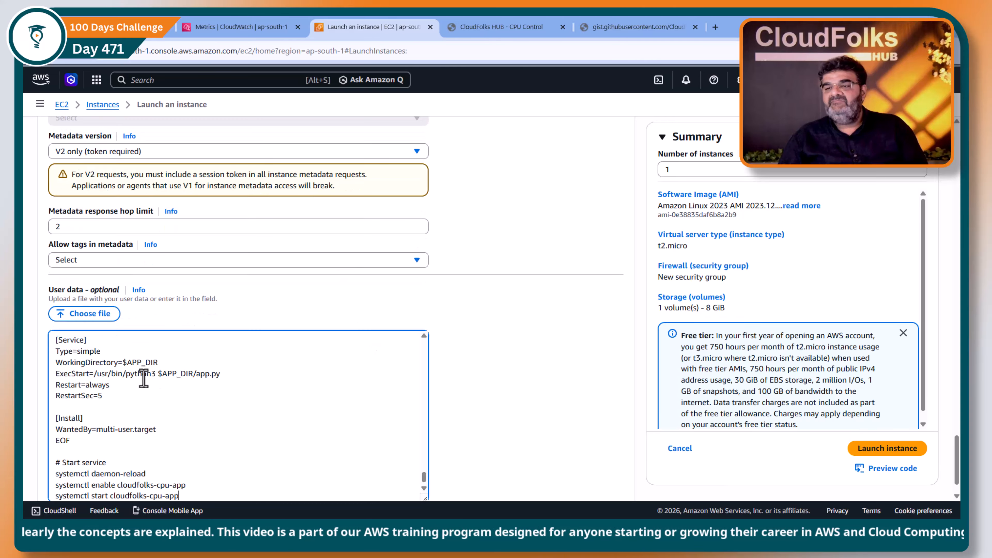
scroll(334, 371, "down", 1)
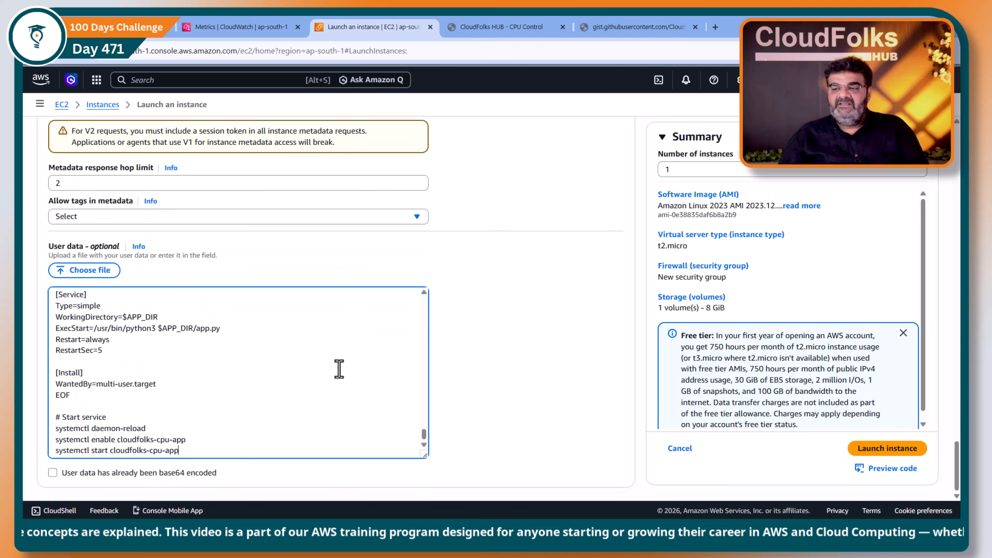
left_click(881, 454)
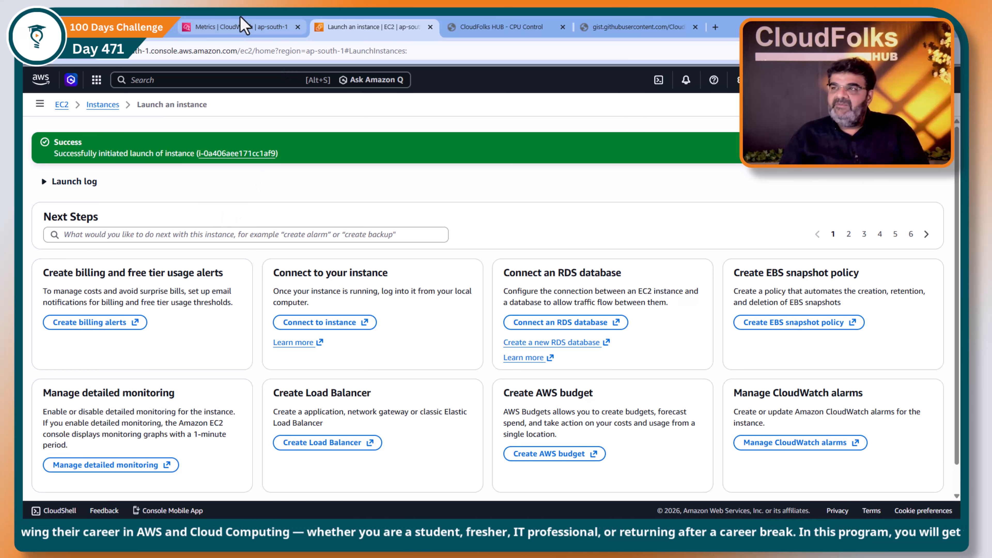
- Return to the CloudWatch metrics browser
left_click(269, 27)
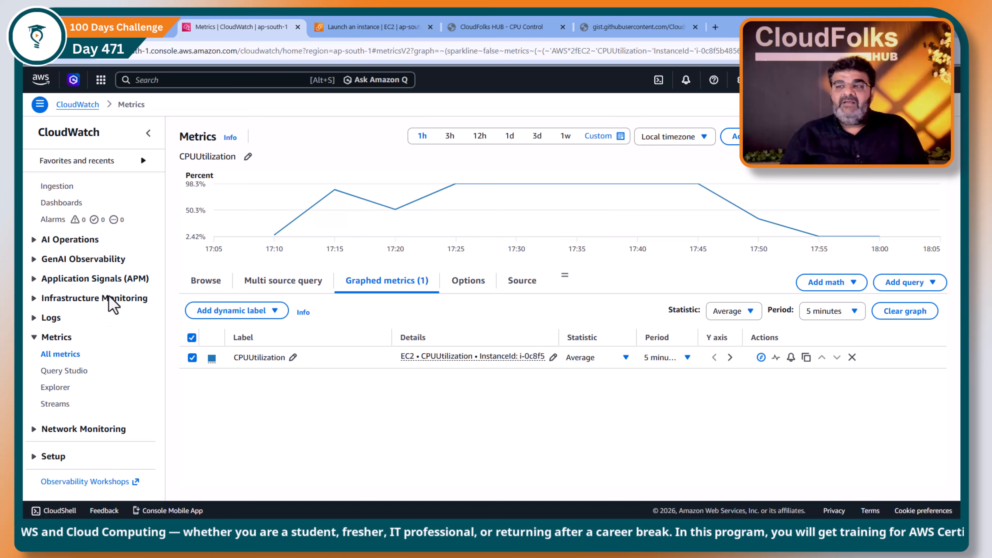
left_click(77, 105)
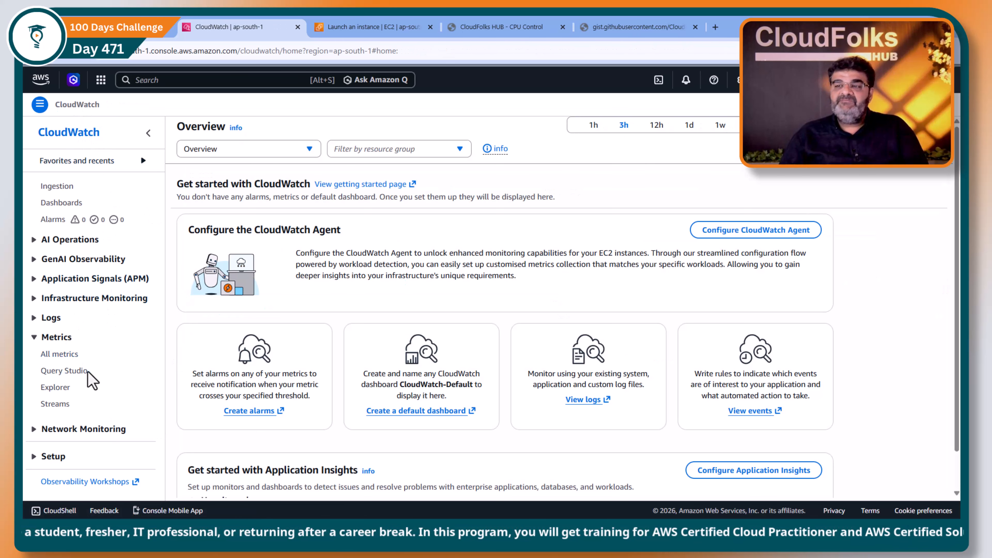
left_click(58, 355)
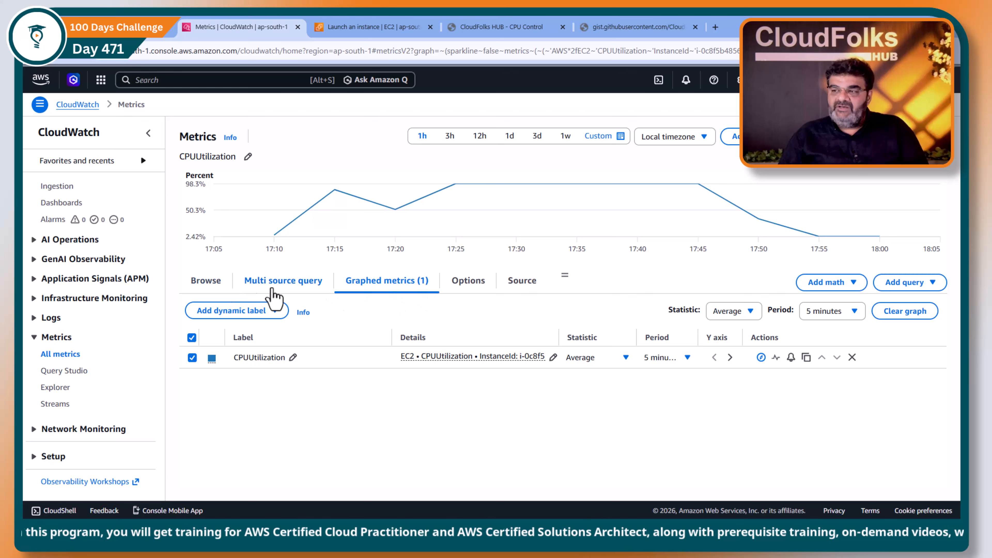
left_click(213, 287)
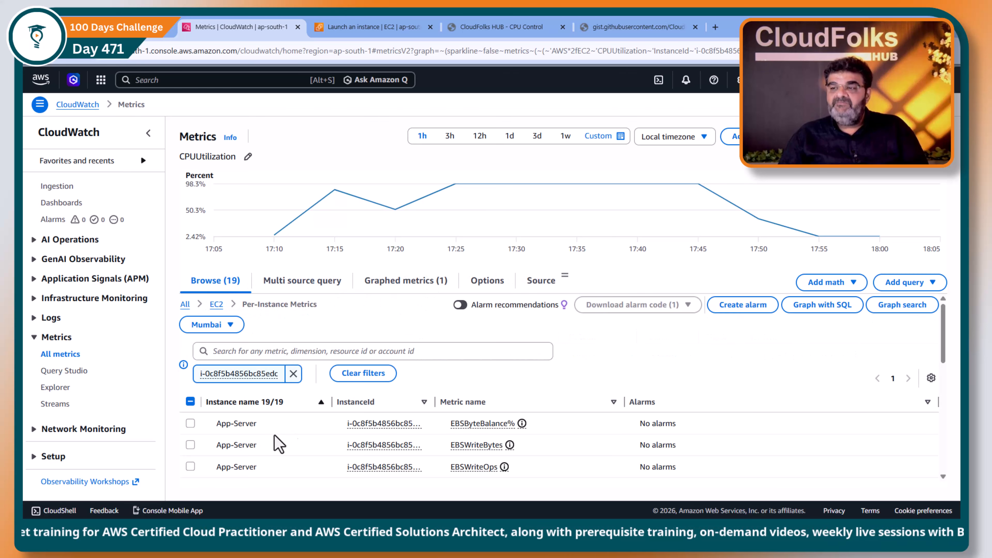
- Remove the instance ID filter from the metrics browser
scroll(348, 424, "down", 3)
scroll(348, 424, "up", 2)
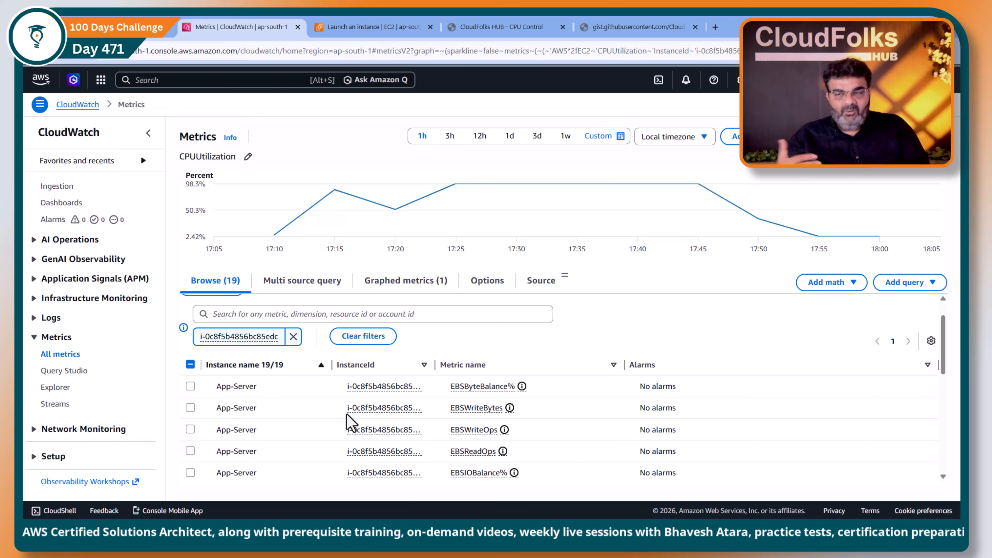
scroll(289, 387, "up", 1)
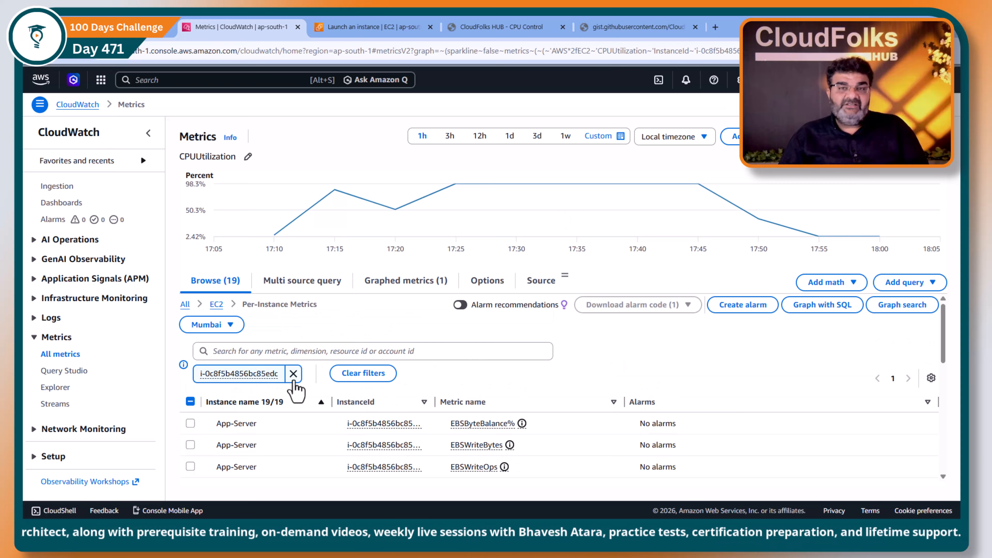
left_click(293, 379)
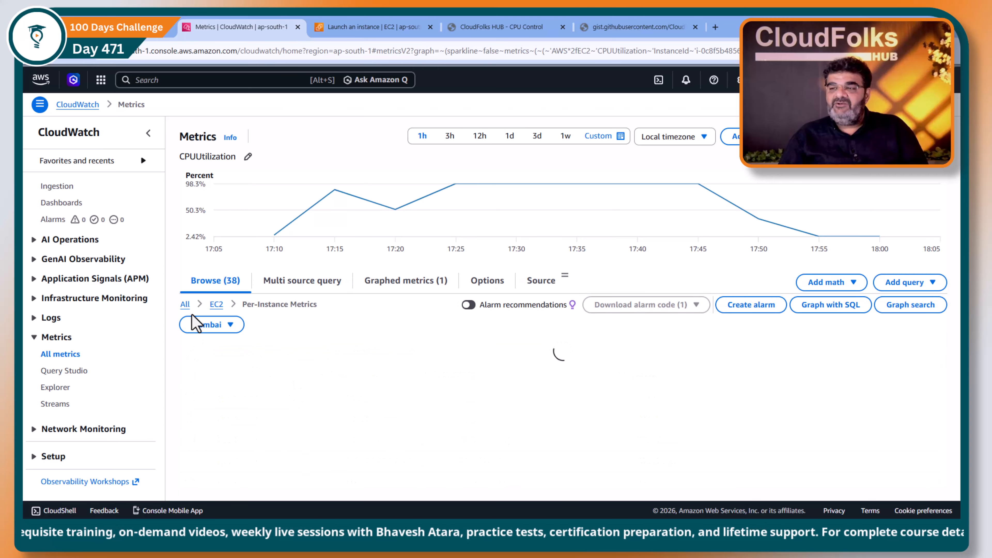
- Browse EC2 per-instance metrics for all instances and return to the launch confirmation page
left_click(185, 304)
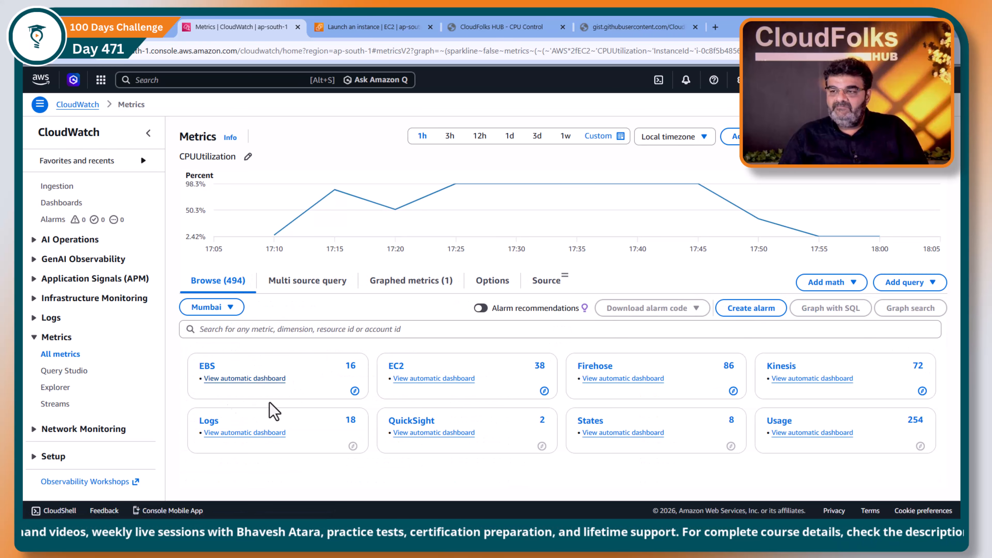
left_click(395, 367)
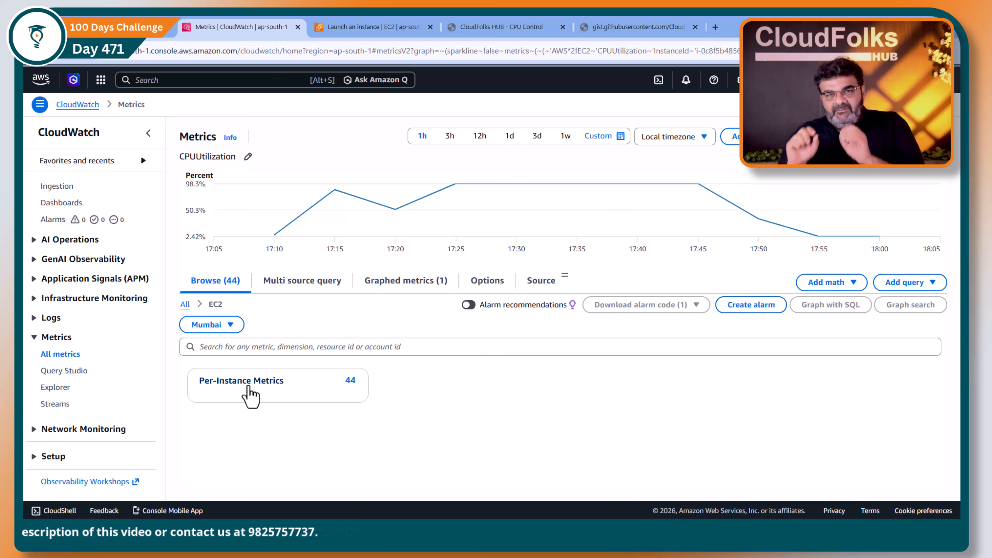
left_click(250, 391)
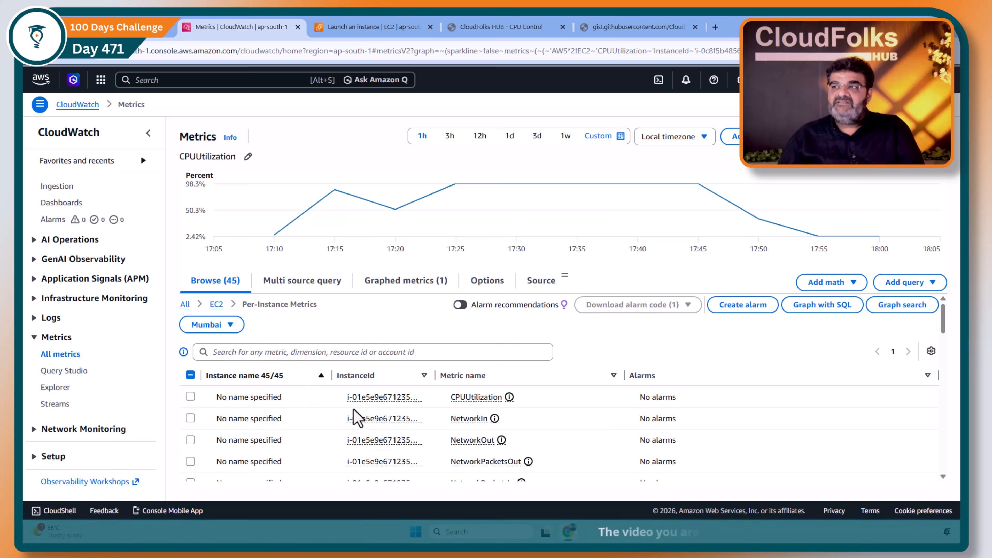
left_click(378, 25)
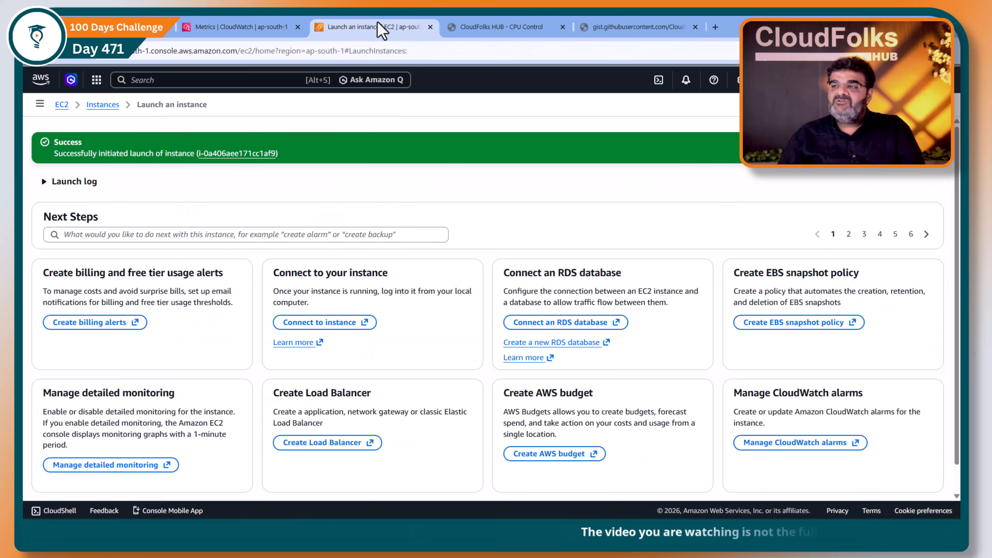
- Open the EC2 instances list, select only New-Server and copy its instance ID
left_click(103, 106)
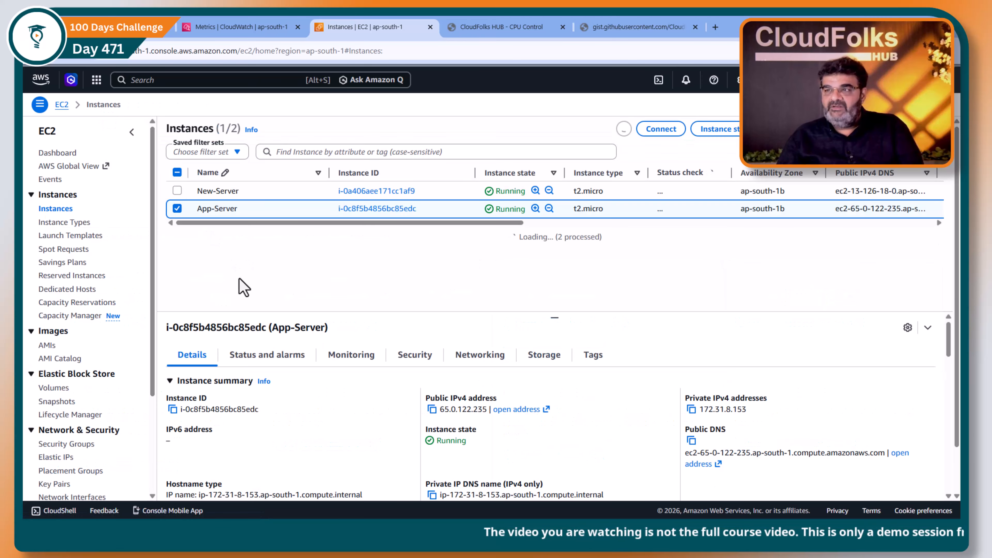
left_click(176, 210)
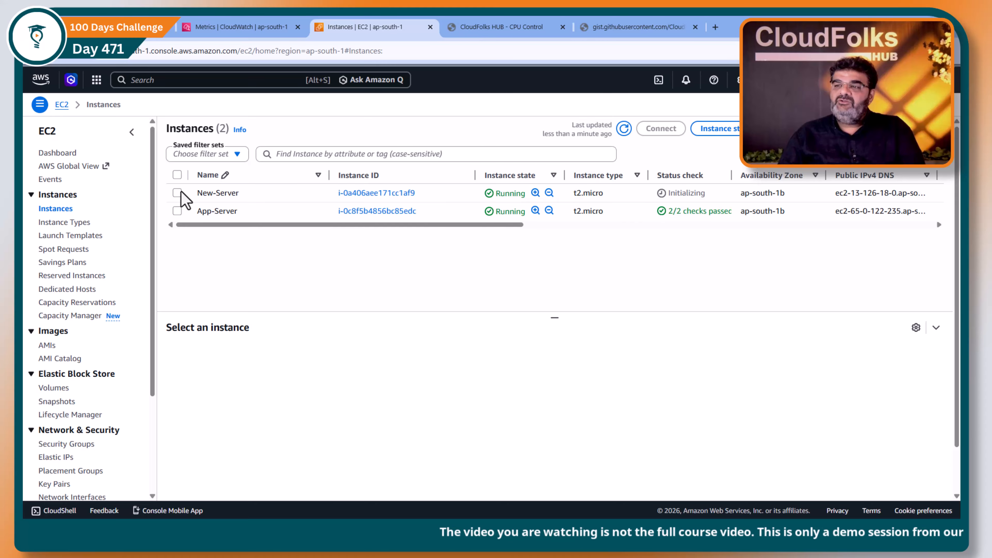
left_click(178, 193)
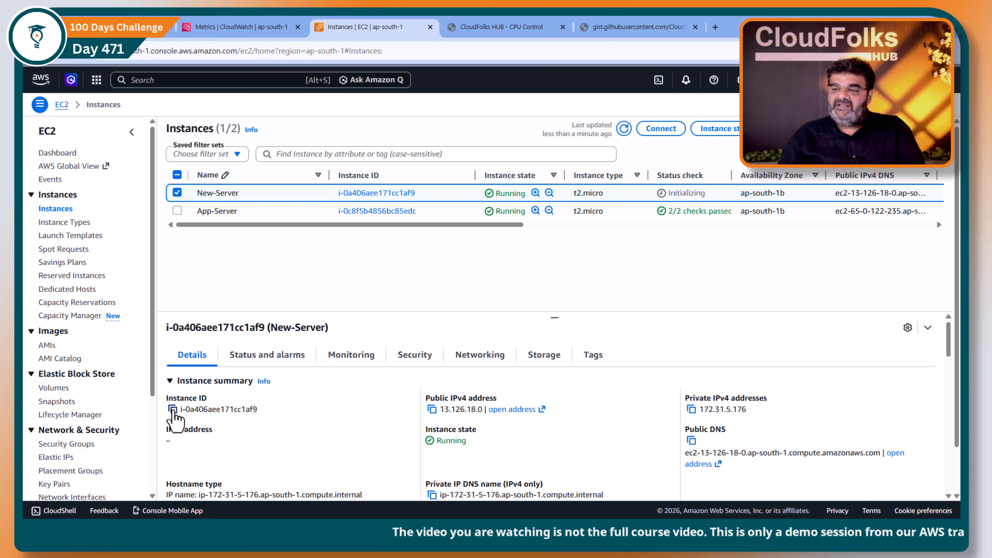
left_click(173, 409)
- Filter the CloudWatch metrics browser by the New-Server instance ID
left_click(238, 27)
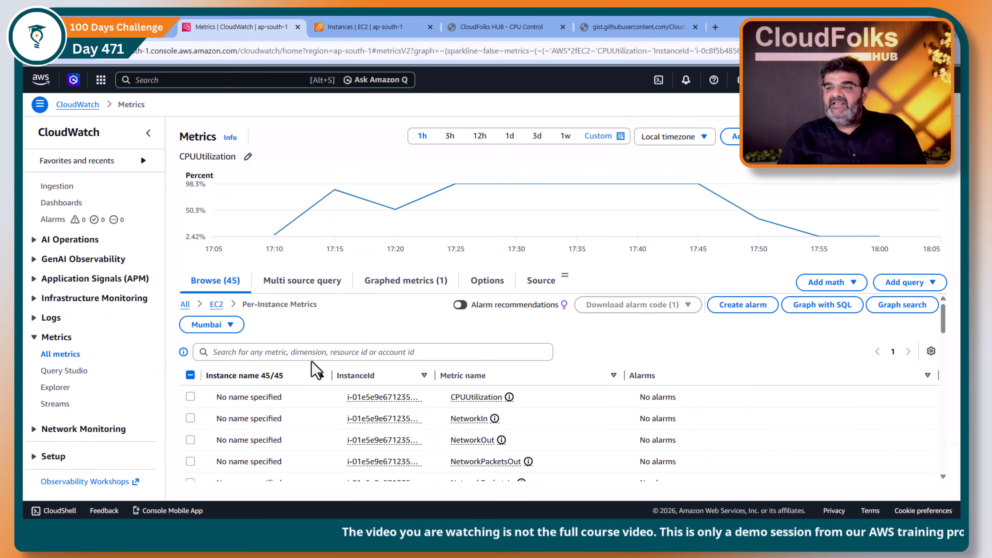
left_click(310, 352)
key("ctrl+v")
key("Return")
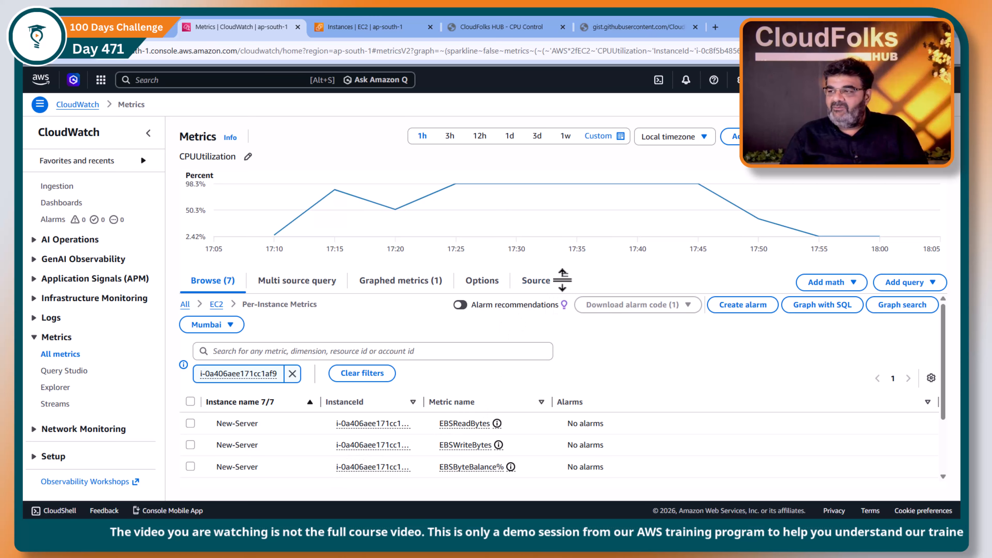
- Add the New-Server instance's CPUUtilization metric to the graph
left_click_drag(562, 279, 565, 219)
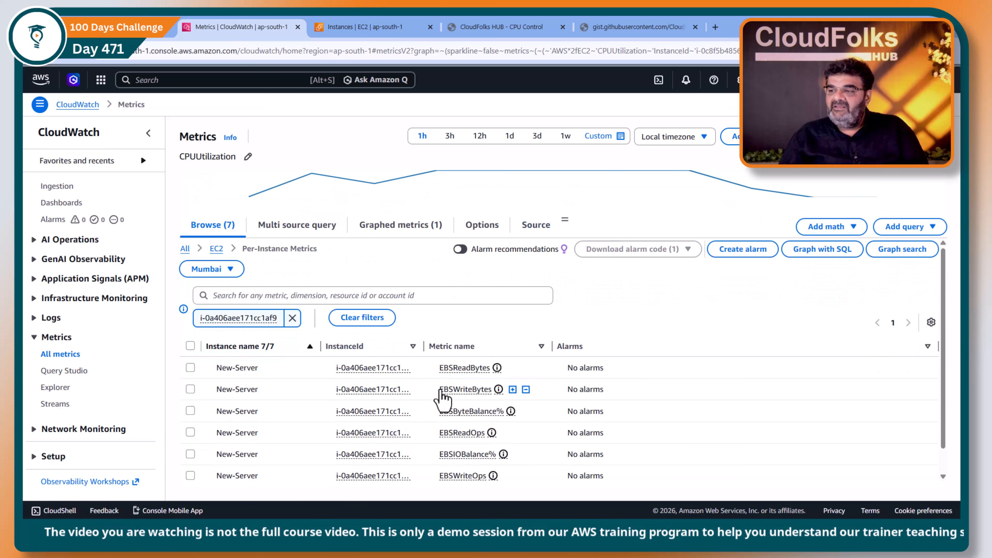
scroll(443, 451, "down", 1)
scroll(442, 460, "up", 1)
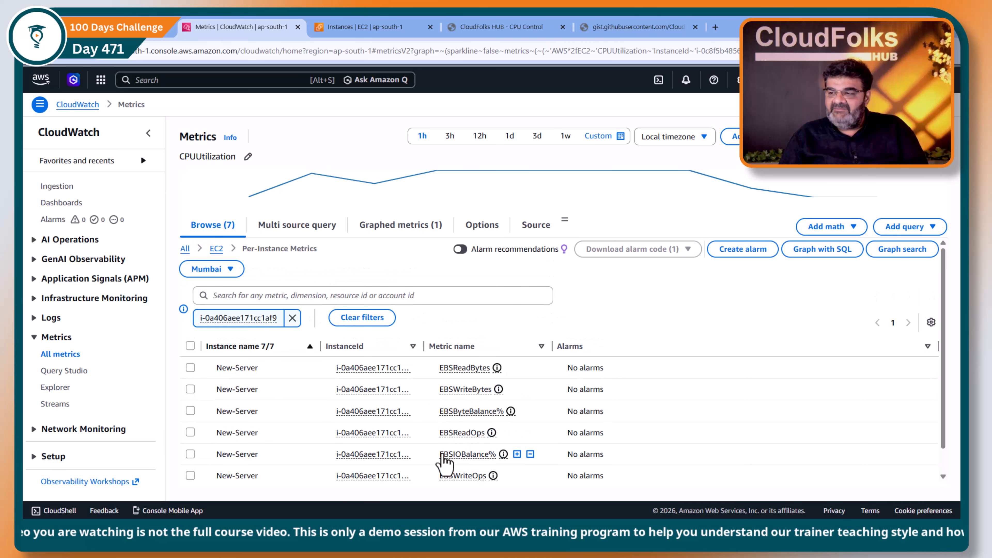
scroll(458, 471, "down", 1)
scroll(426, 426, "up", 1)
scroll(427, 416, "down", 1)
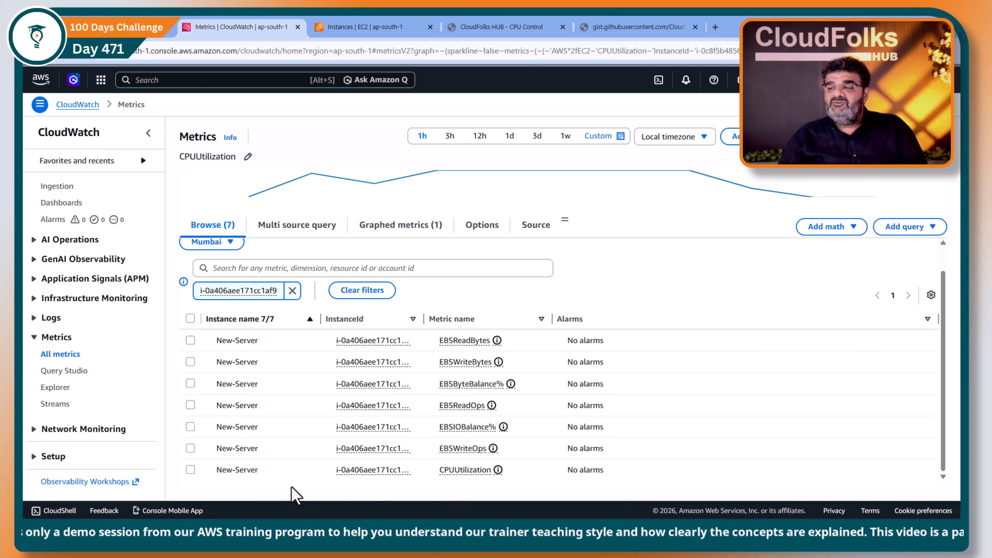
left_click(191, 469)
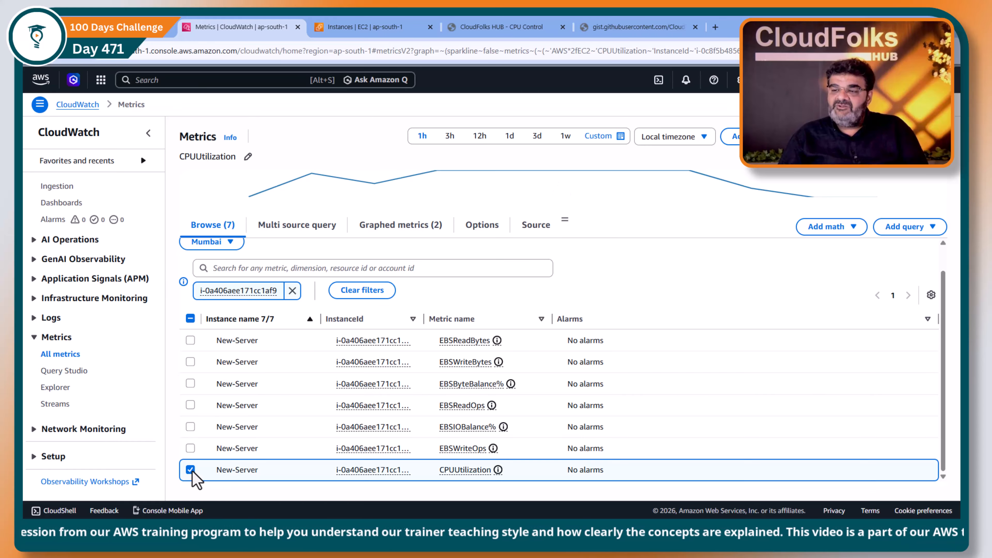
scroll(531, 377, "up", 1)
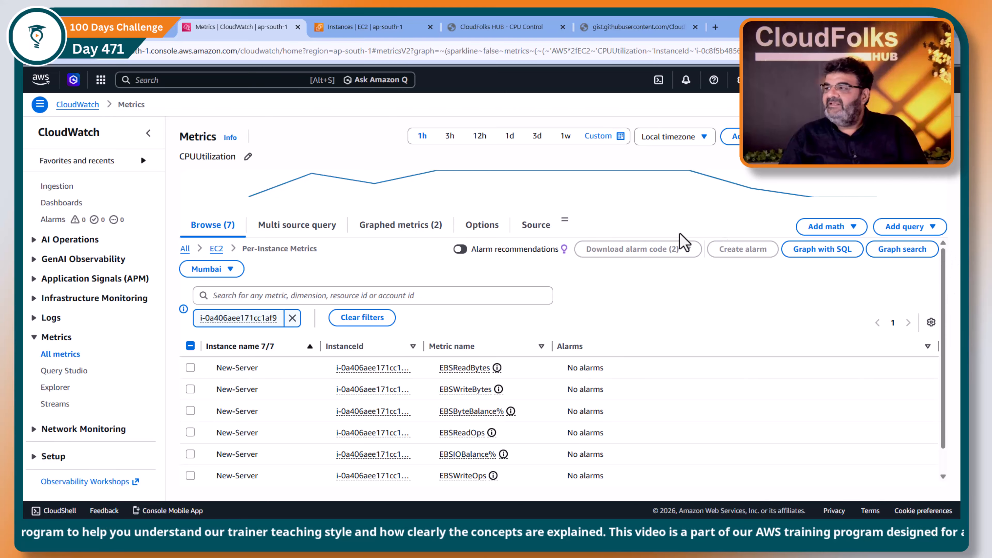
left_click_drag(564, 220, 562, 360)
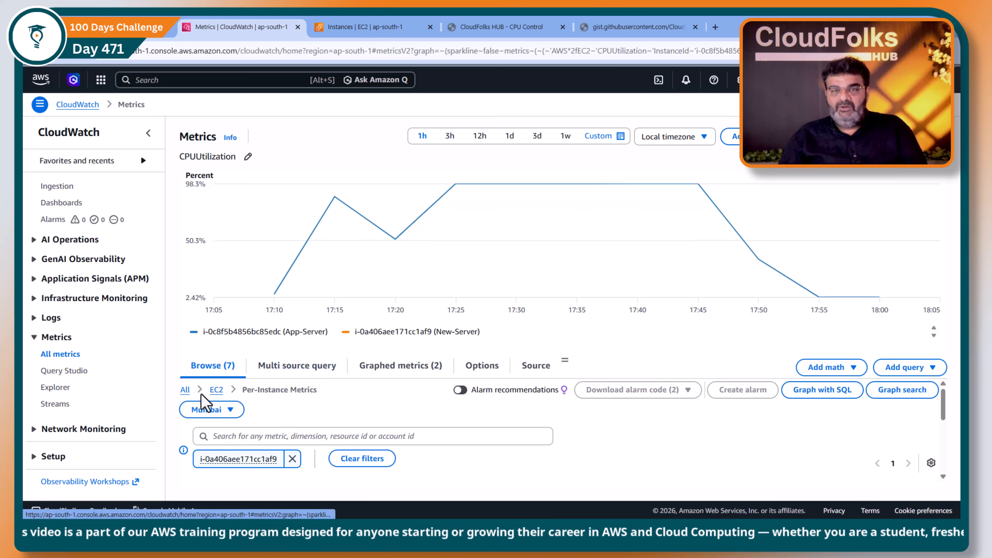
- Clear the New-Server instance ID filter from the EC2 per-instance metrics browser
left_click(216, 390)
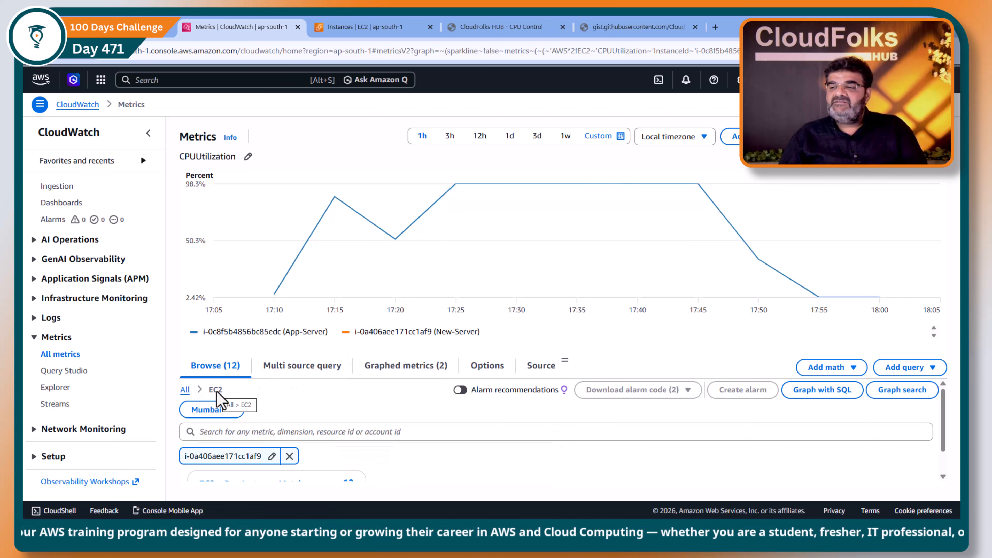
scroll(356, 407, "down", 1)
left_click(256, 453)
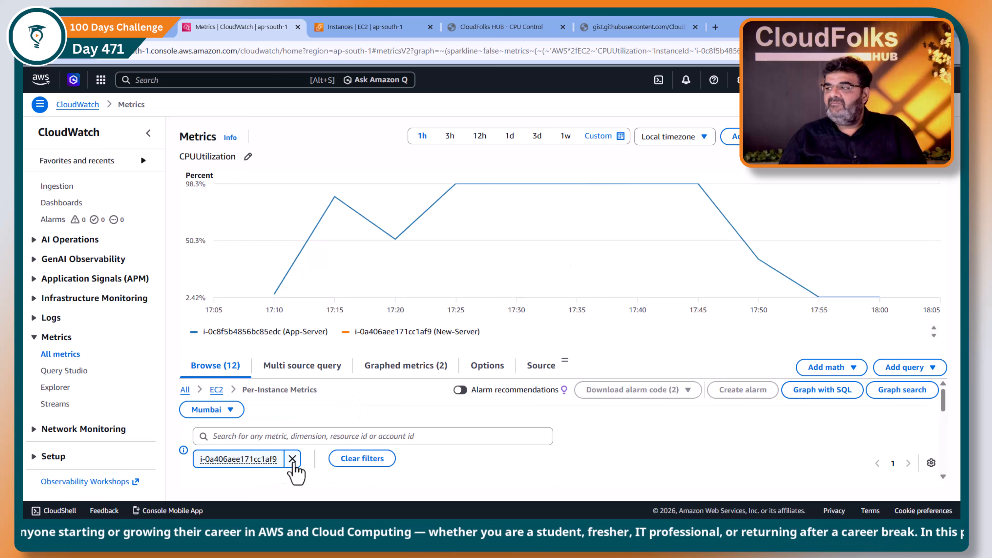
left_click(292, 459)
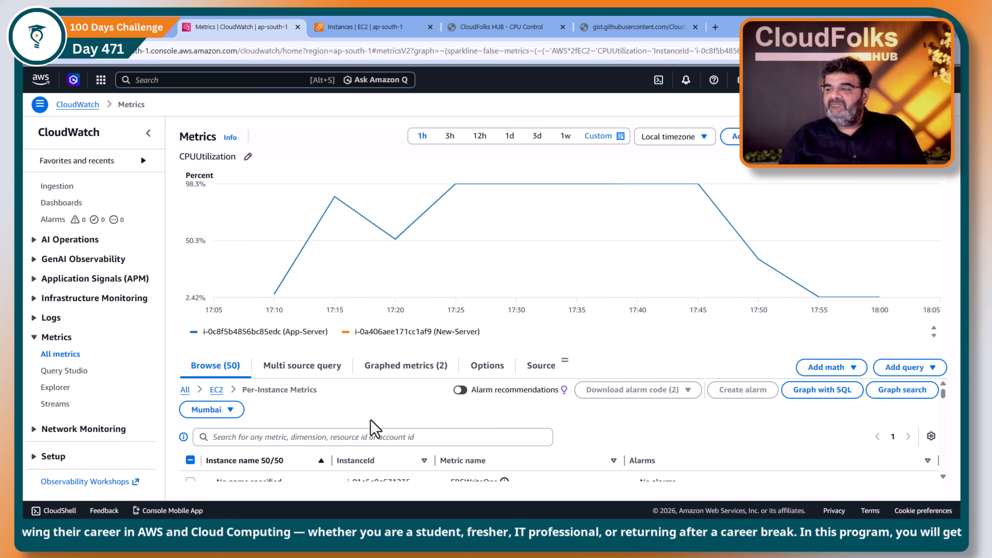
scroll(375, 450, "down", 2)
scroll(321, 458, "up", 2)
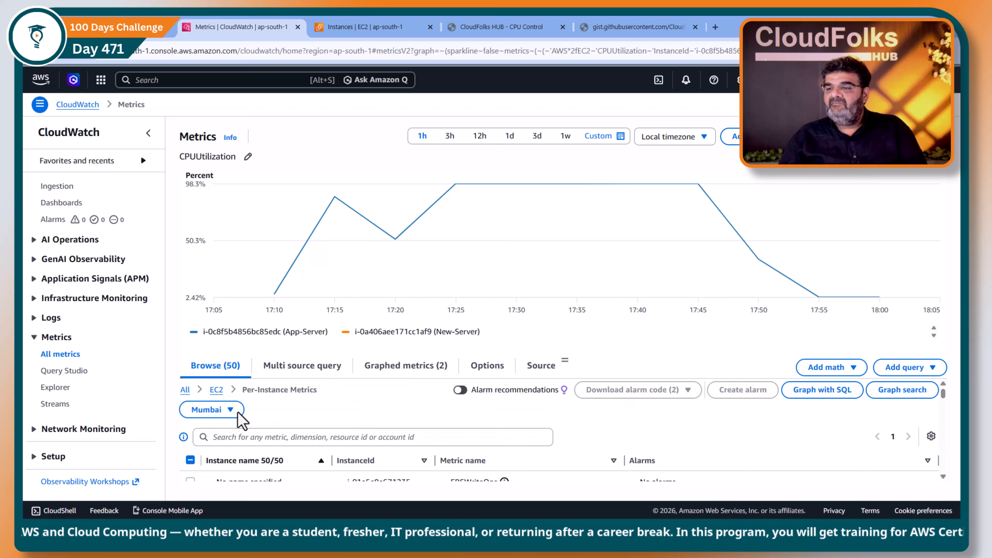
- Open the automatic EC2 dashboard from the list of all metric namespaces
left_click(184, 389)
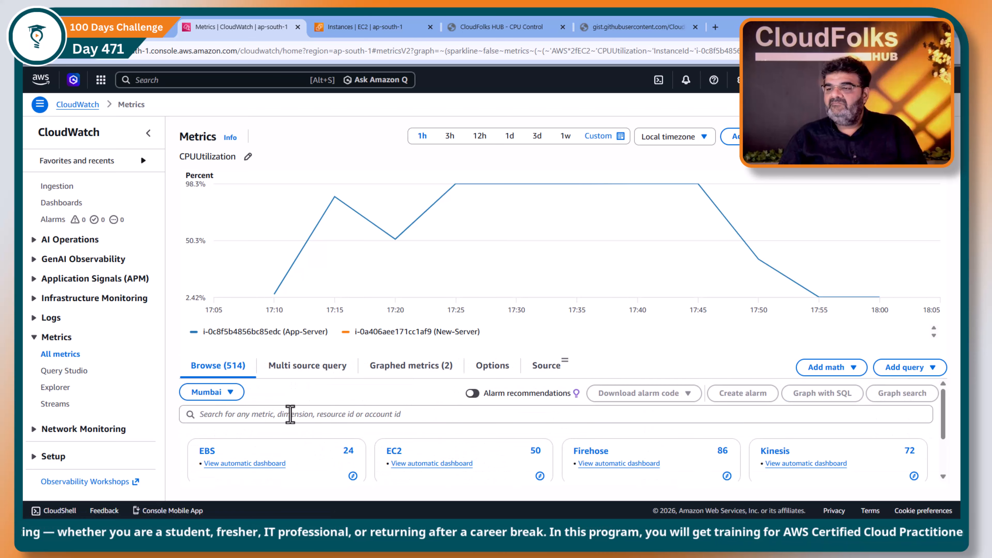
left_click(417, 464)
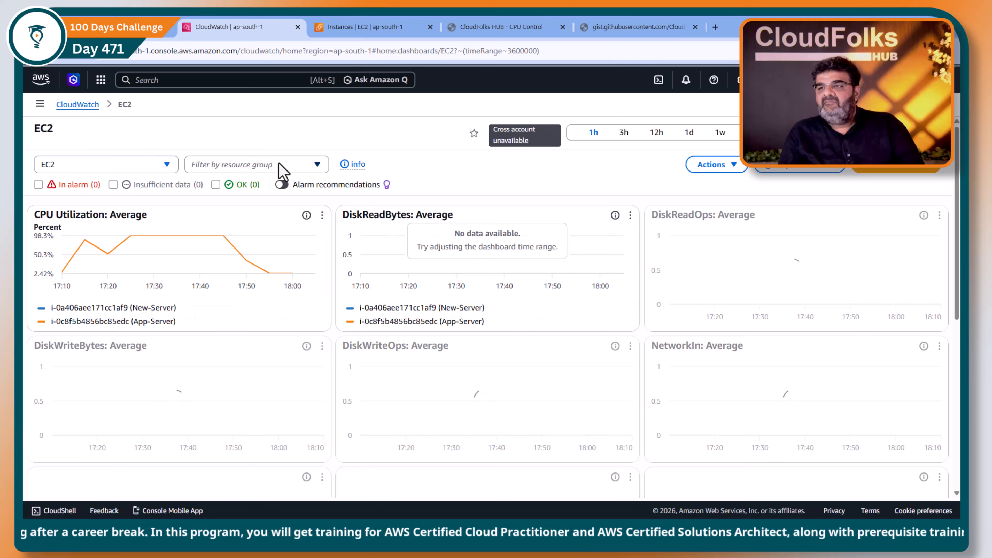
left_click(318, 164)
left_click(319, 164)
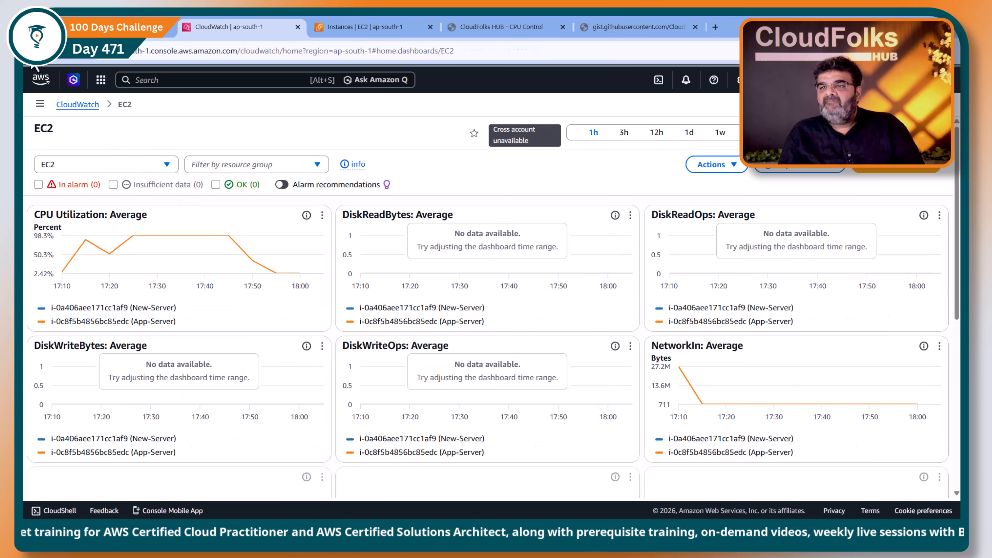
- Return to All metrics and hide the App-Server CPU utilization series on the graph
left_click(77, 105)
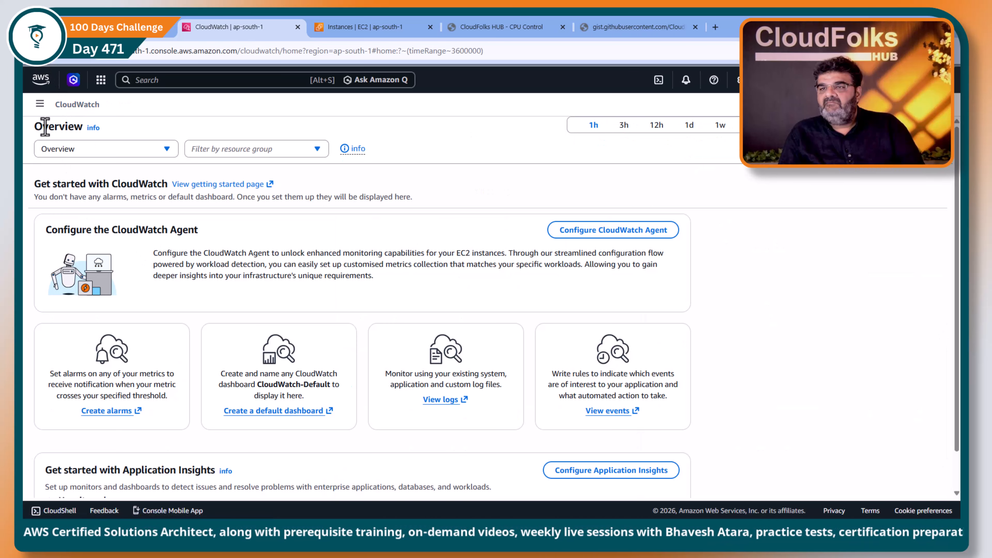
left_click(40, 104)
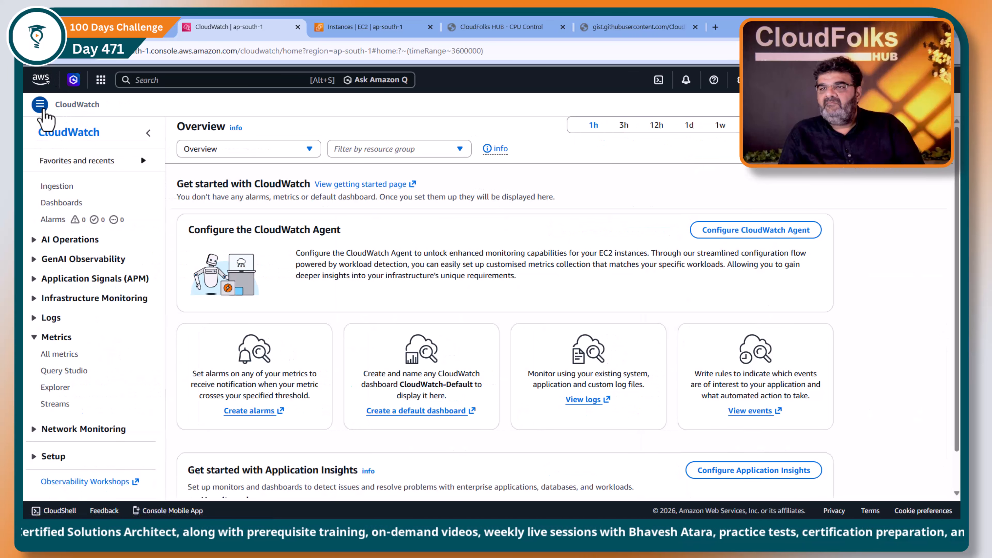
left_click(67, 359)
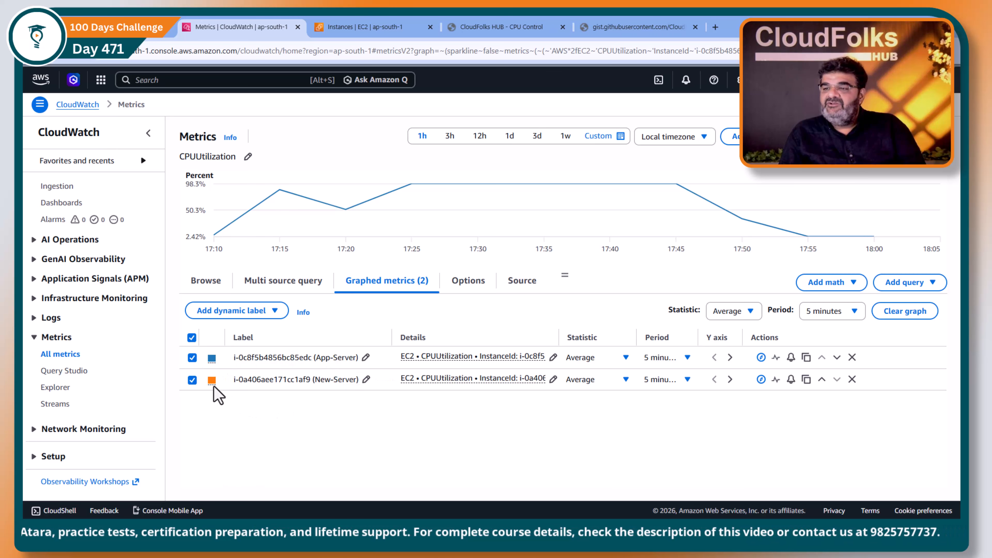
left_click(190, 360)
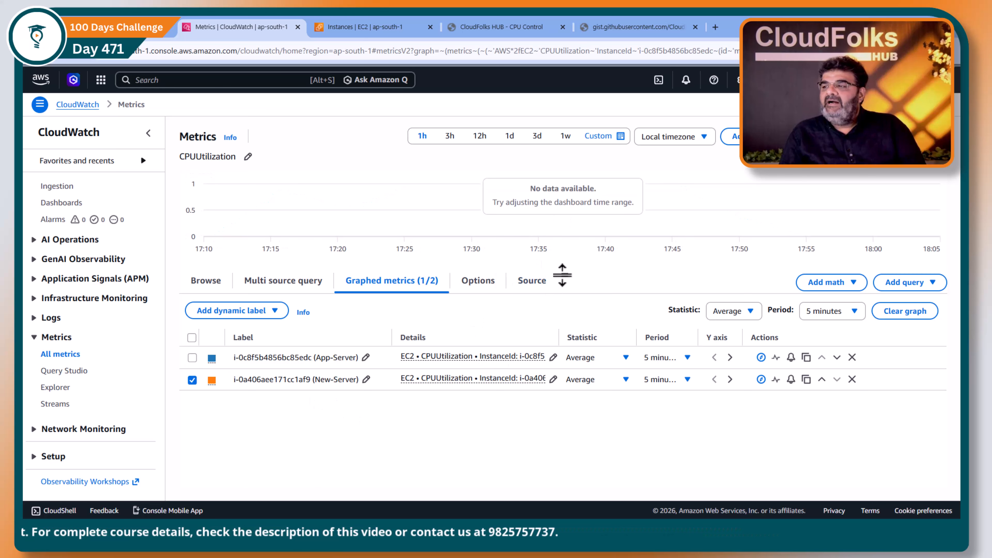
left_click_drag(561, 274, 560, 406)
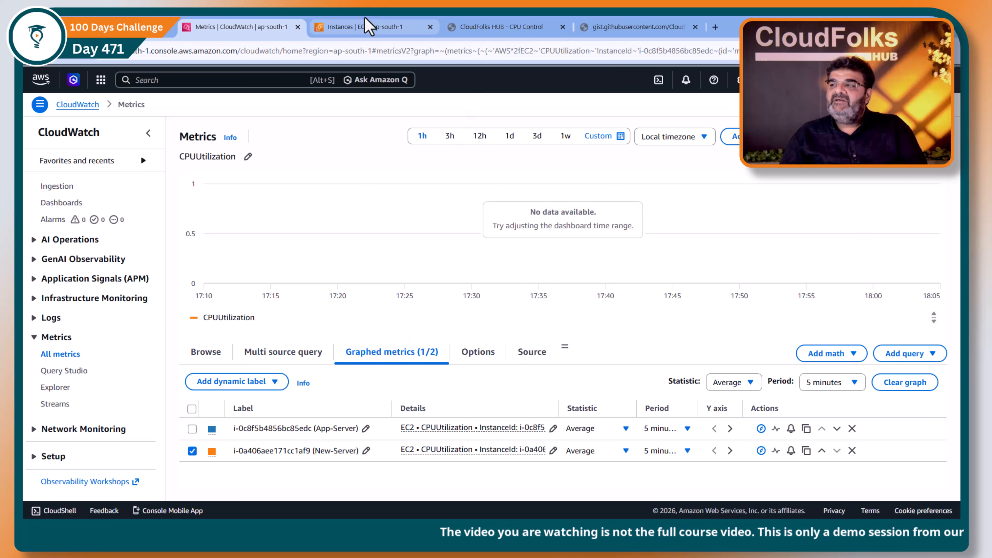
- Switch to the EC2 instances tab and copy the New-Server's public IPv4 address
left_click(363, 27)
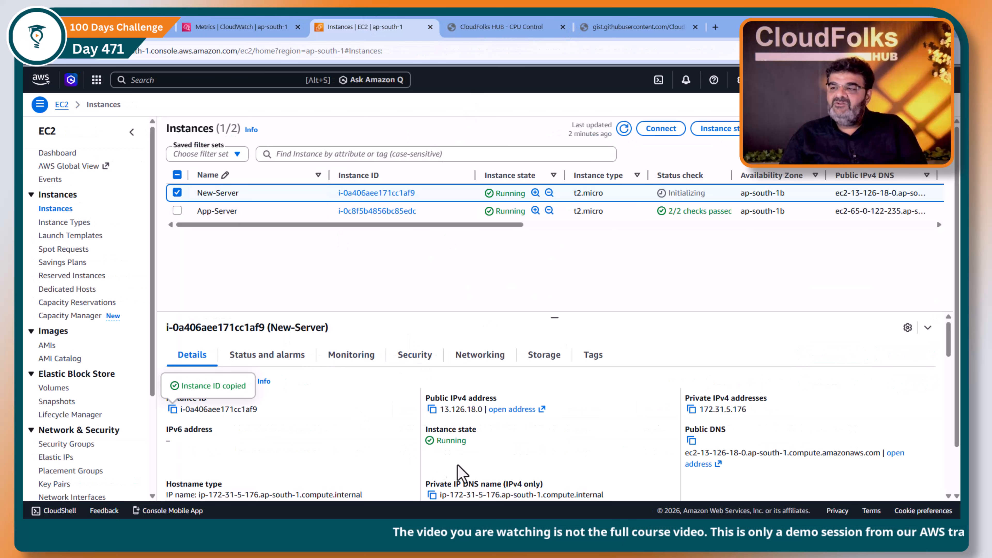
left_click(431, 410)
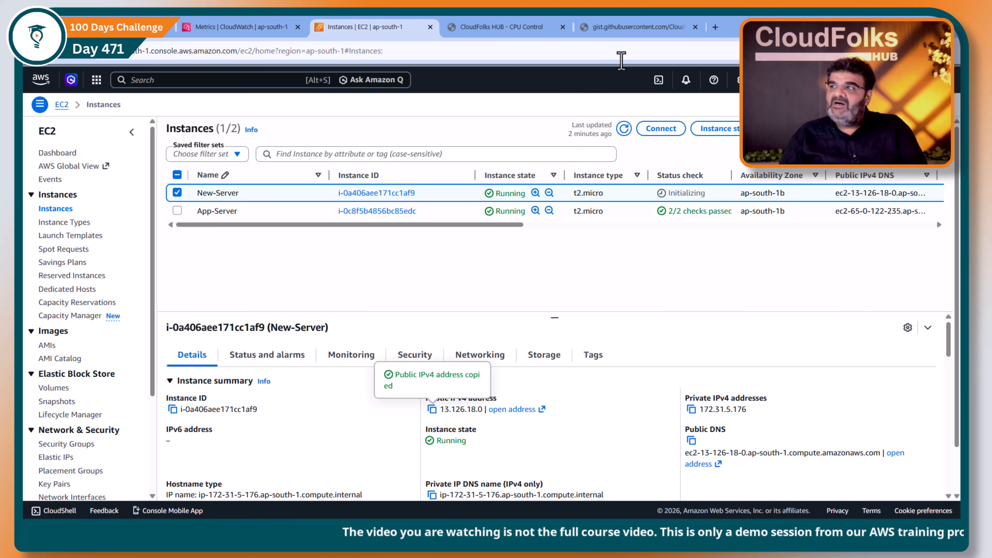